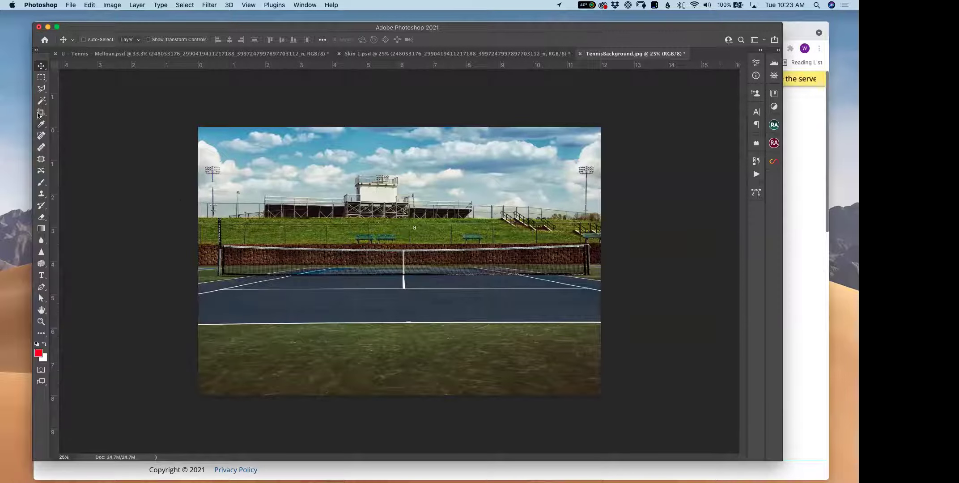
# Crop the tennis court background to 12 × 8 in at 300 px/in
pyautogui.click(41, 112)
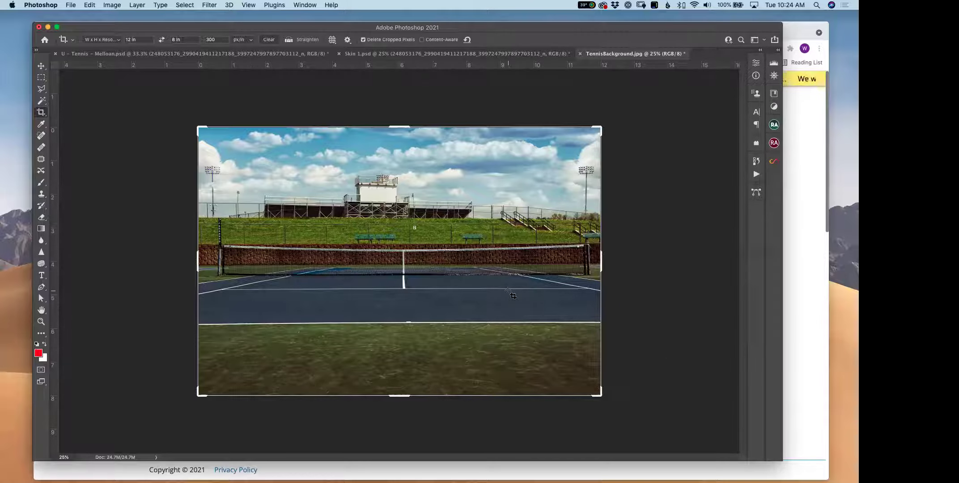
pyautogui.press('Return')
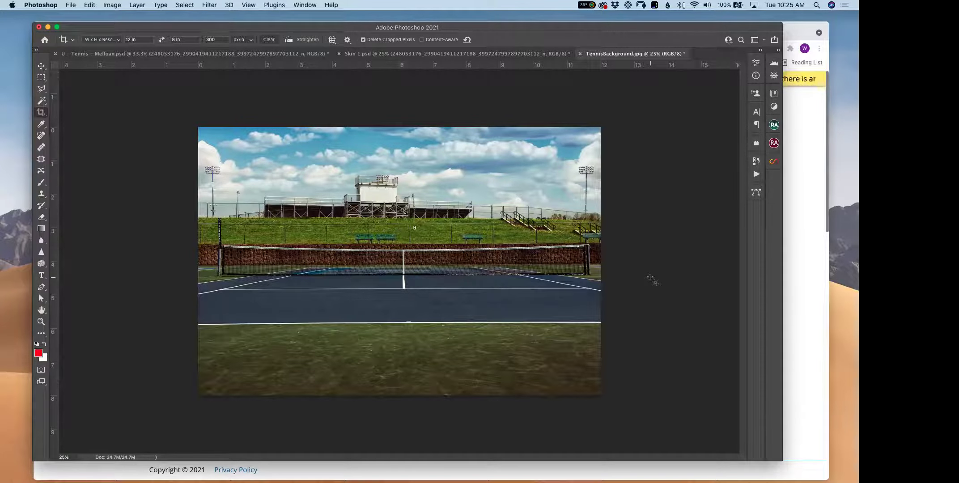
# Bring up Skin 1.psd and examine how the text skin looks over the tennis court background
pyautogui.click(356, 54)
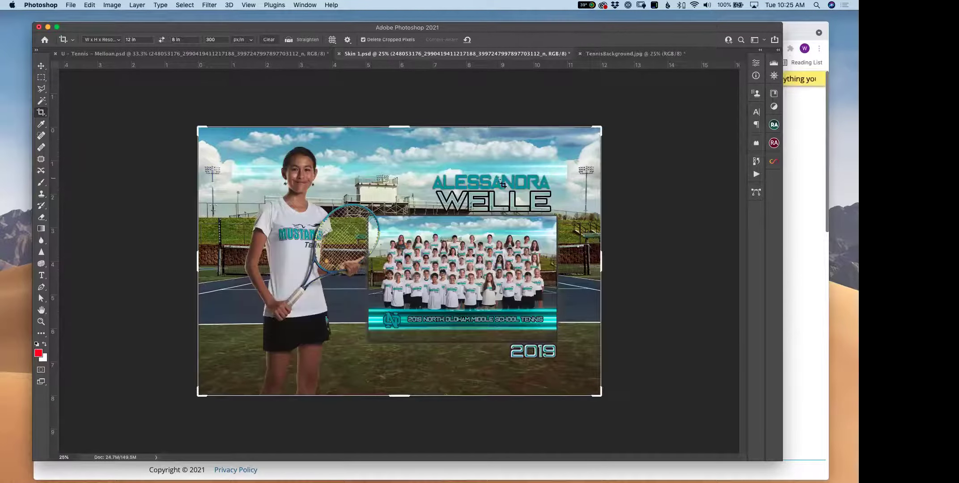
pyautogui.click(42, 66)
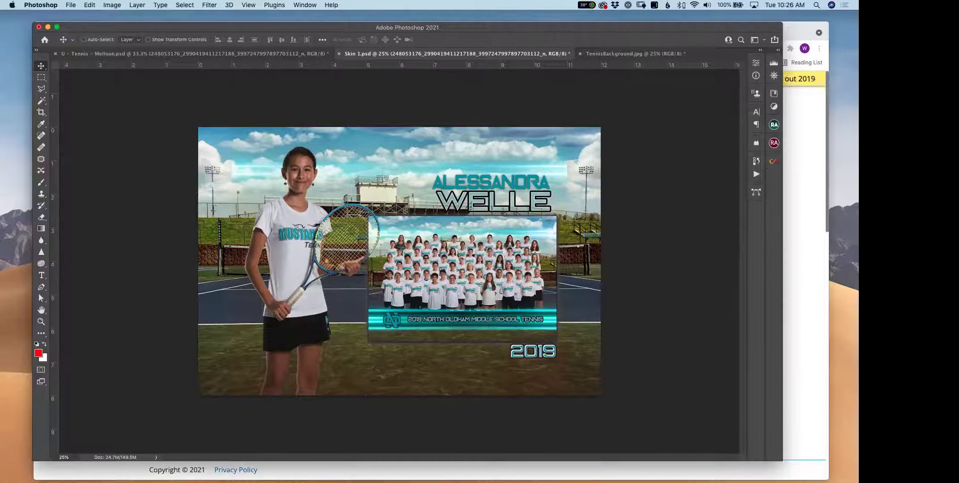
pyautogui.press('super+z')
pyautogui.press('super+shift+z')
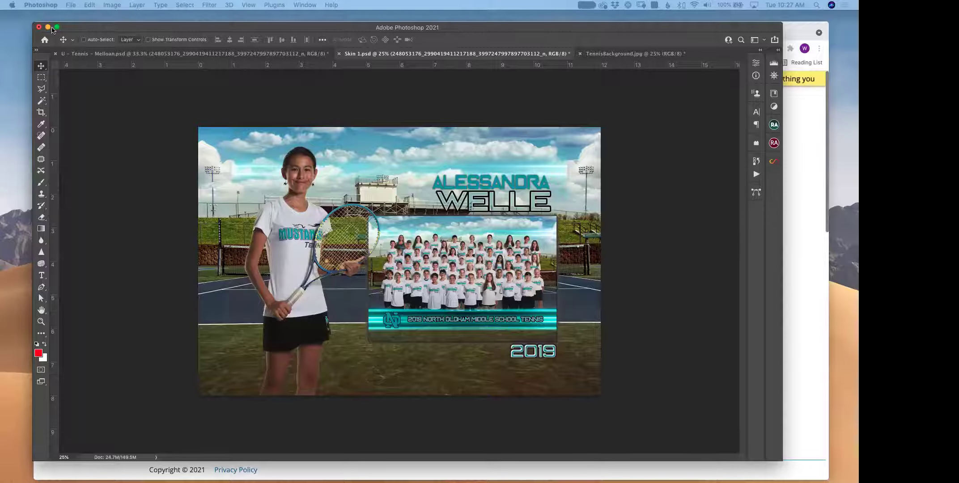
# Minimise Photoshop to return to Chrome, advance the text skin gallery and examine the enlarged Text Skin Overlay 2
pyautogui.click(49, 28)
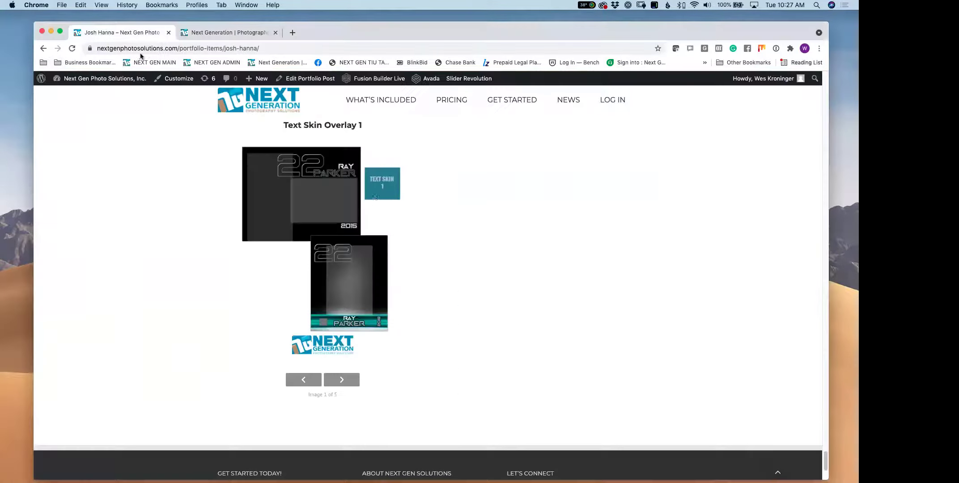
pyautogui.moveTo(826, 459); pyautogui.dragTo(797, 456)
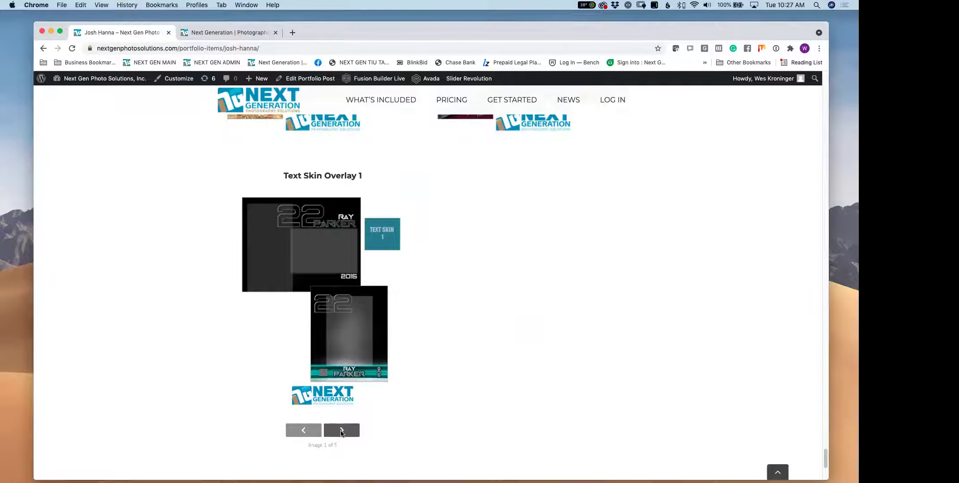
pyautogui.click(339, 429)
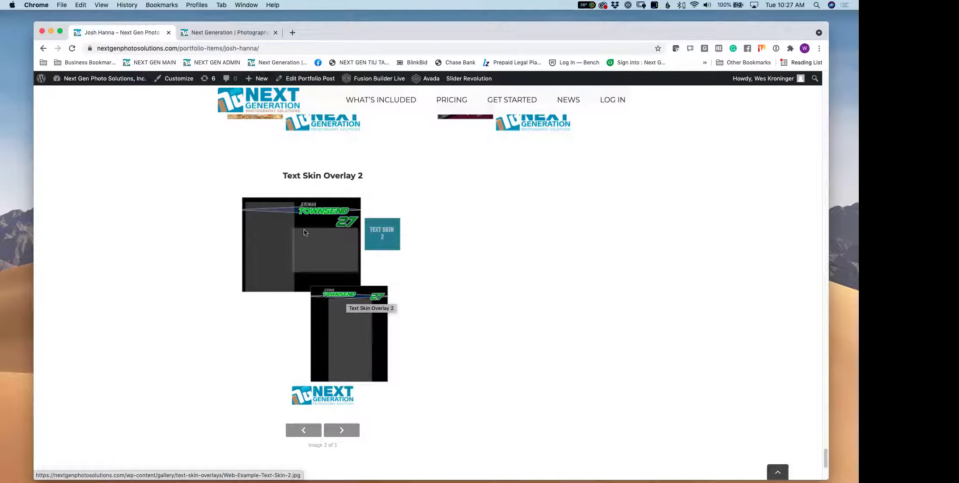
pyautogui.click(332, 256)
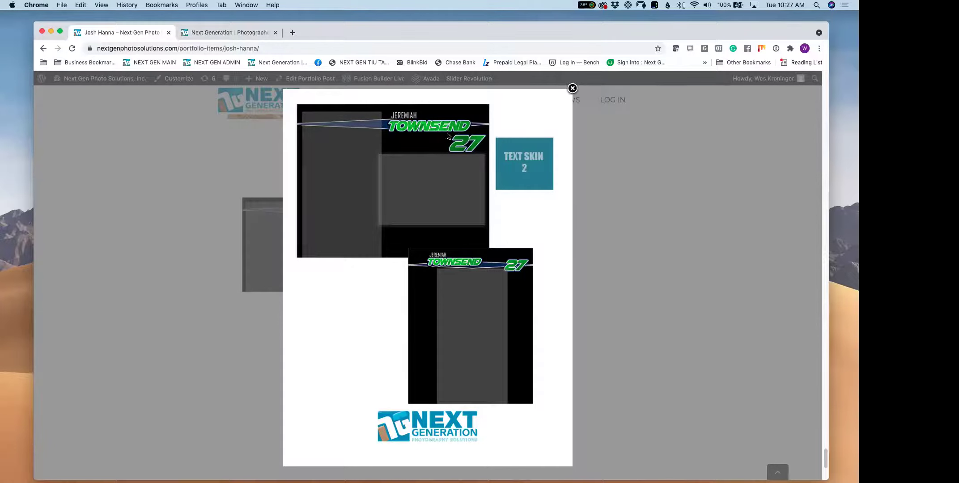
pyautogui.click(572, 89)
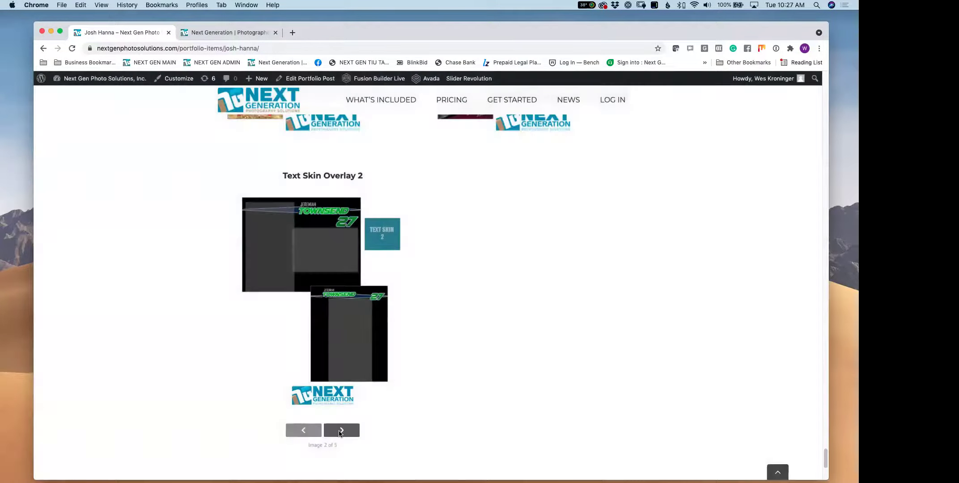
# Advance through the text skin gallery, then return to Text Skin Overlay 3 and examine its enlarged preview
pyautogui.click(343, 428)
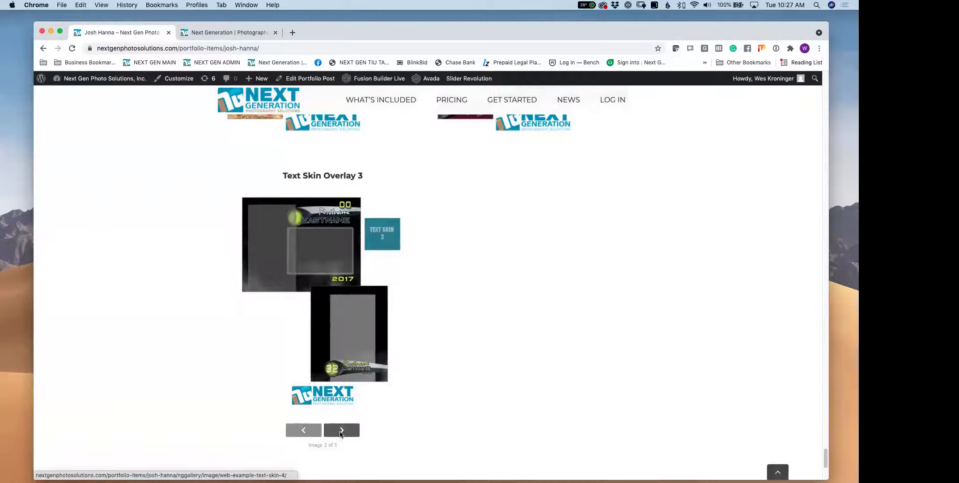
pyautogui.click(319, 267)
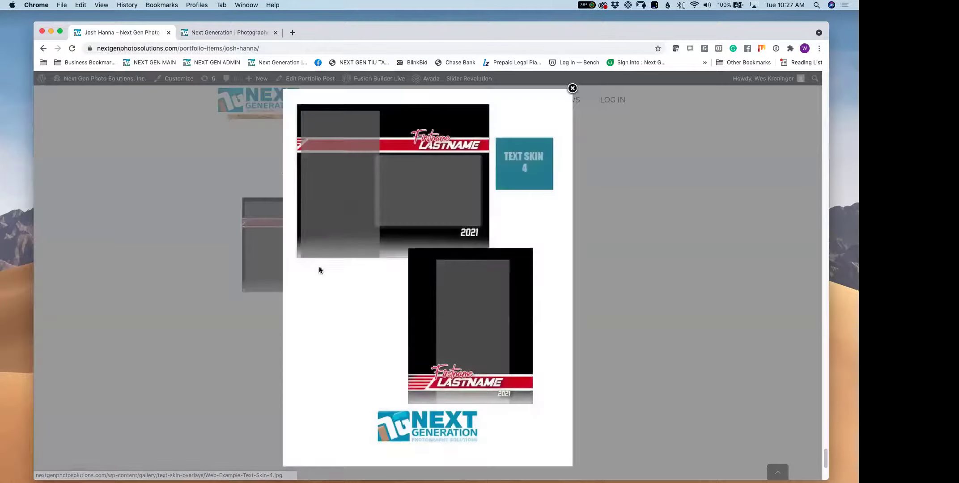
pyautogui.click(572, 89)
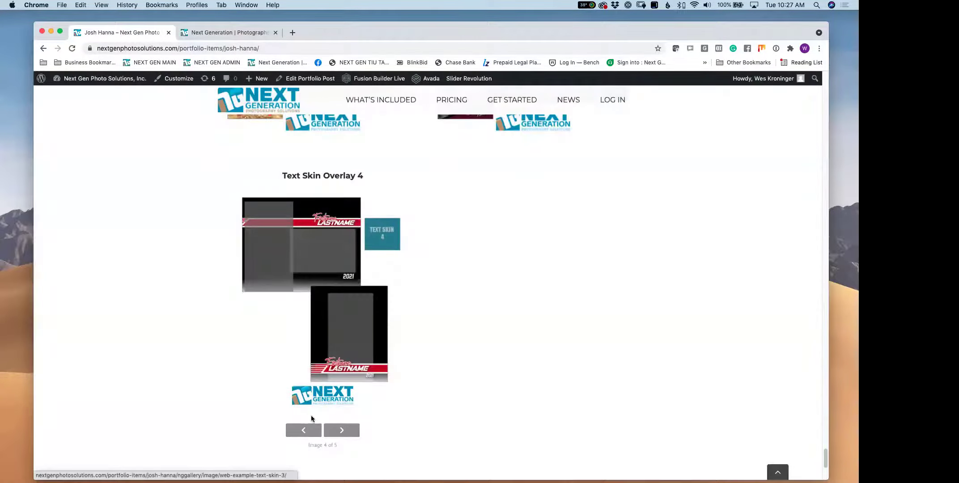
pyautogui.press('Left')
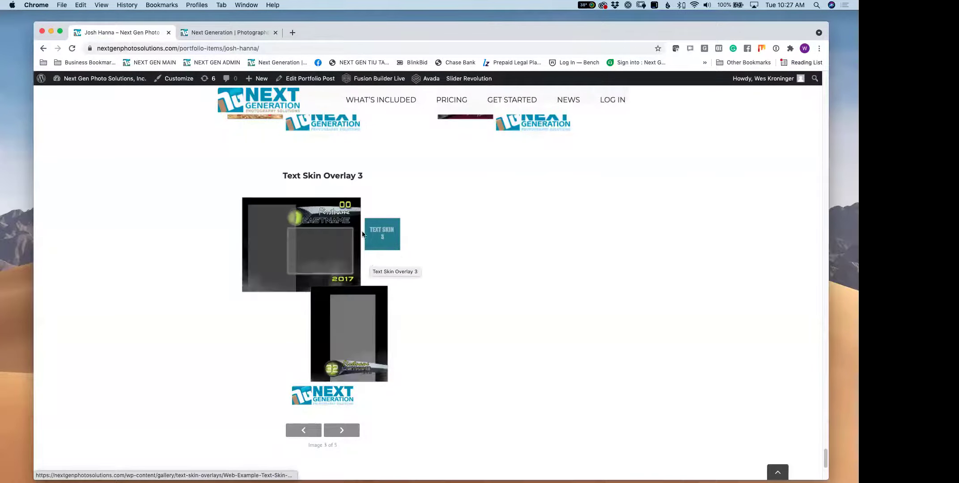
pyautogui.click(332, 273)
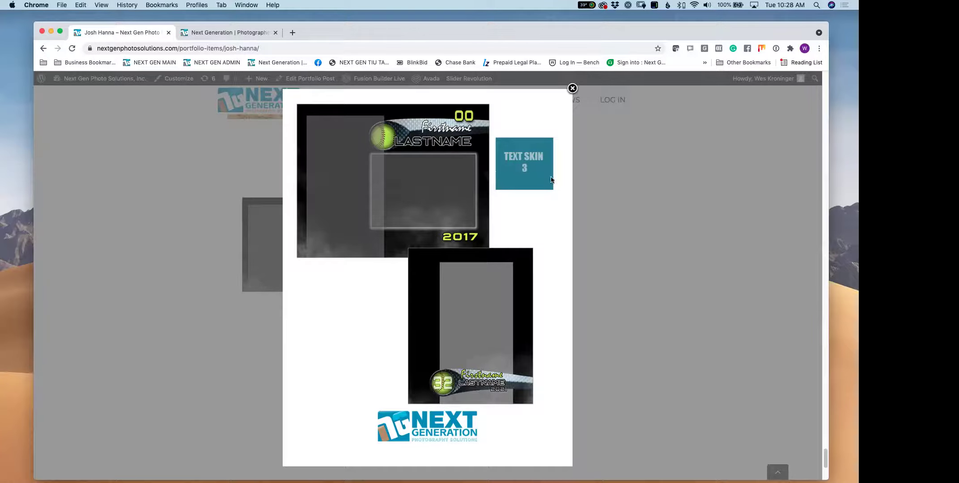
pyautogui.click(572, 88)
# Examine the enlarged previews of Text Skin Overlay 4 and Text Skin Overlay 5 in the gallery
pyautogui.click(343, 429)
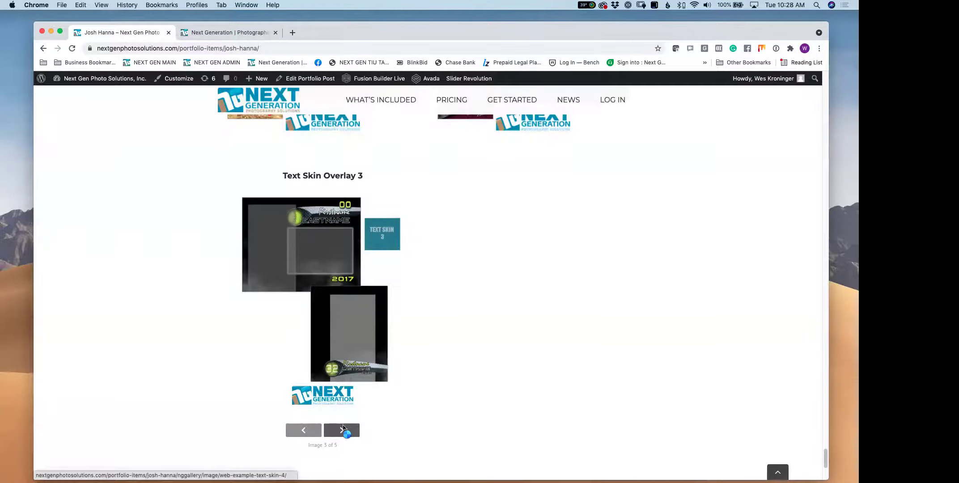
pyautogui.click(335, 298)
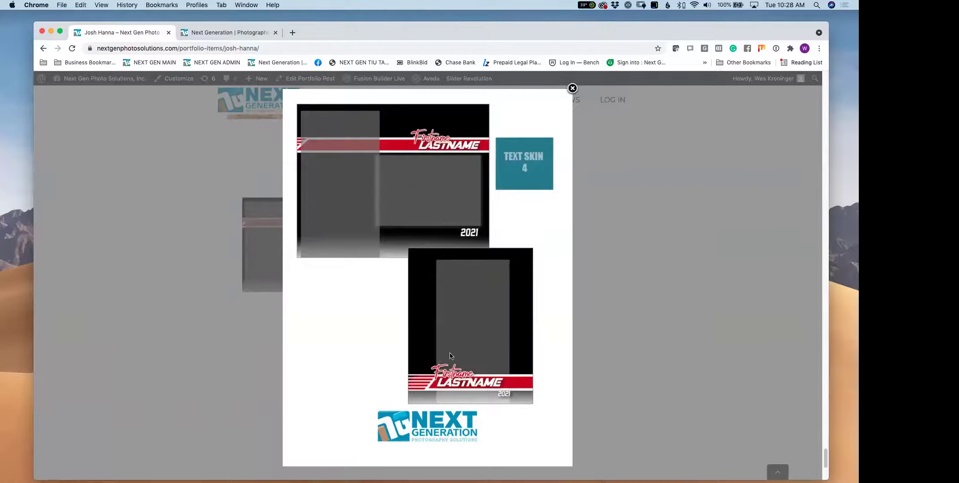
pyautogui.click(572, 89)
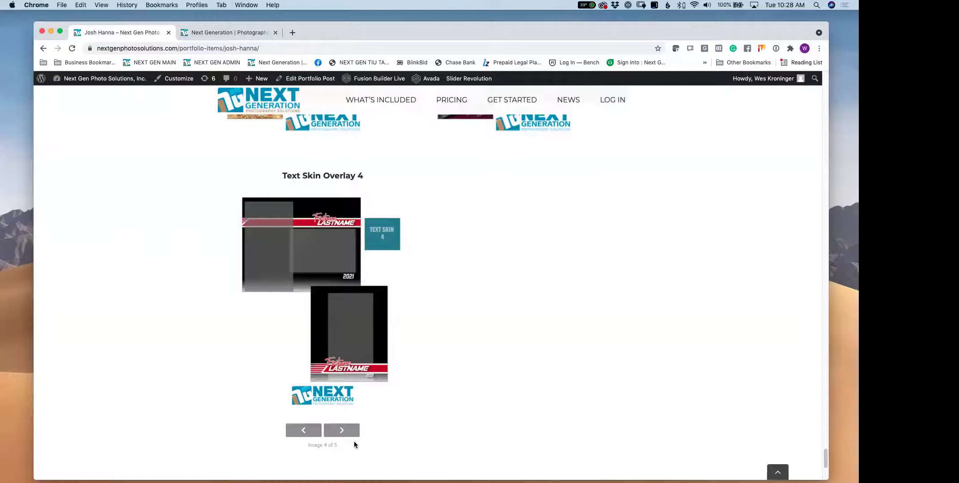
pyautogui.click(342, 430)
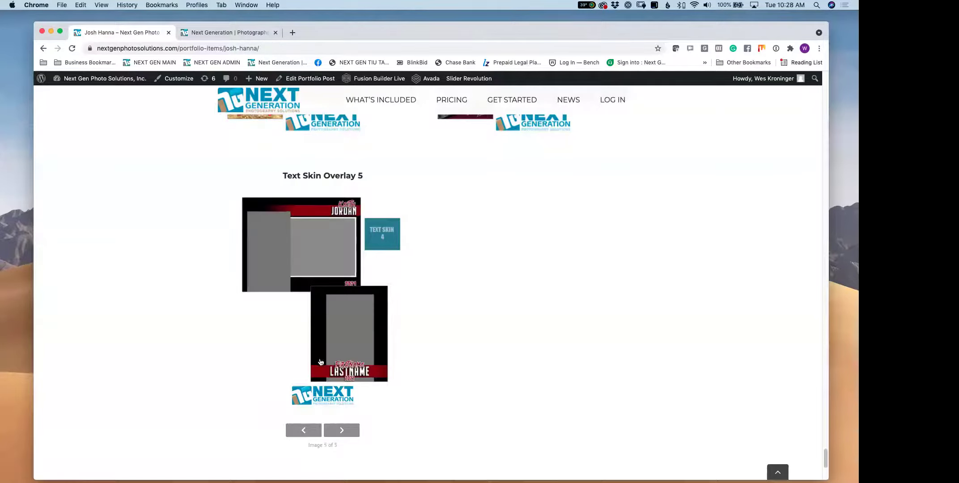
pyautogui.click(334, 332)
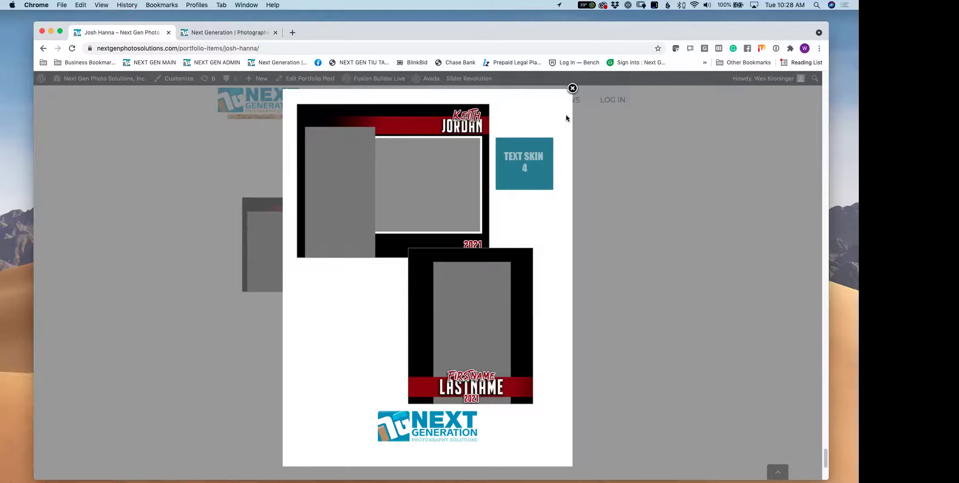
pyautogui.click(572, 89)
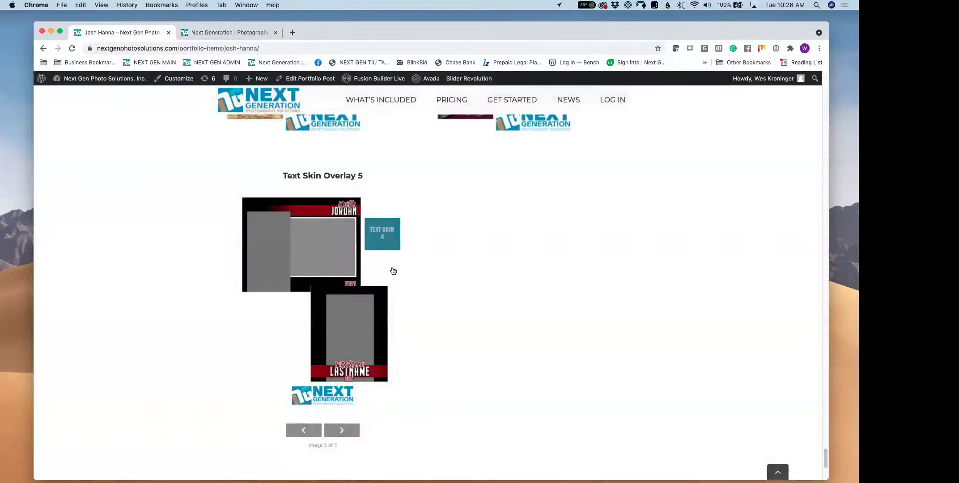
# Switch to the Soccer Fall 2021 checkout page and find the Custom Background option
pyautogui.click(224, 36)
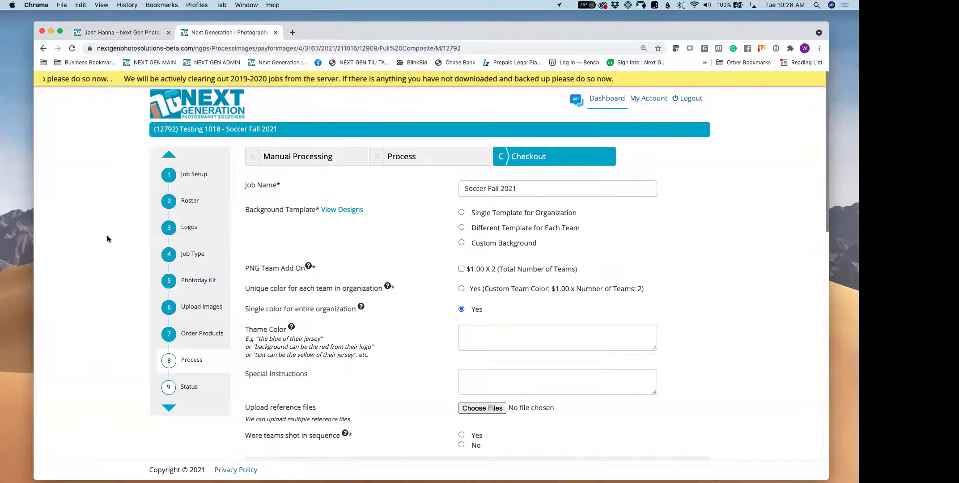
pyautogui.moveTo(472, 245)
pyautogui.mouseDown()
pyautogui.moveTo(540, 248)
pyautogui.moveTo(472, 244)
pyautogui.mouseUp()
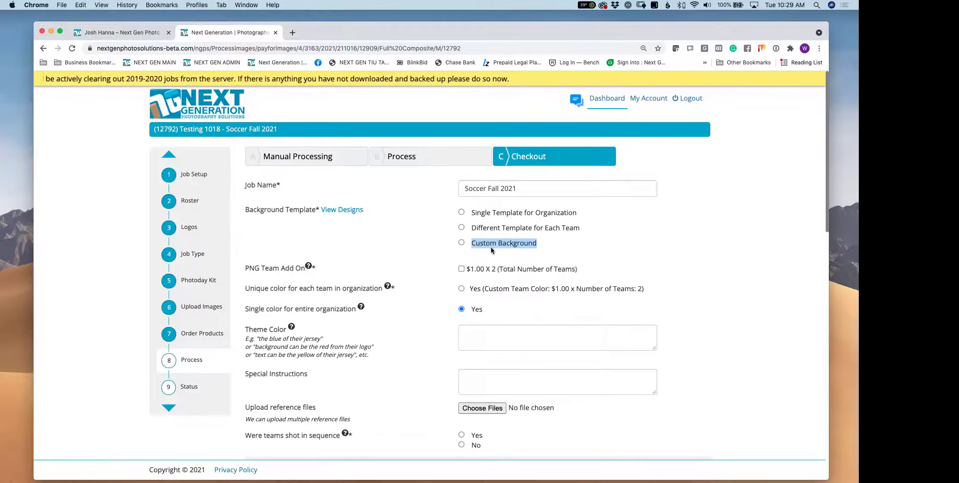
# Try Single Template for Organization as the job's background template
pyautogui.click(461, 212)
pyautogui.moveTo(479, 213); pyautogui.dragTo(542, 212)
pyautogui.click(559, 275)
pyautogui.click(634, 241)
pyautogui.click(634, 240)
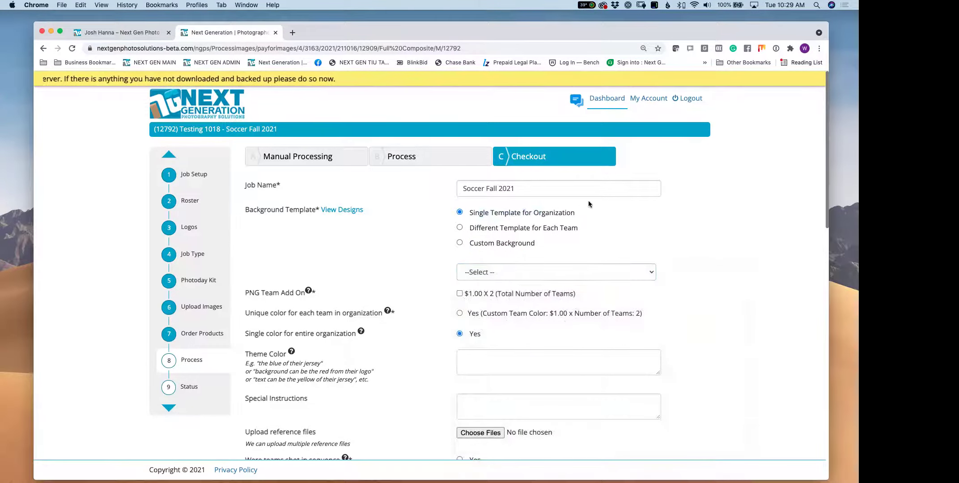
# Set the background template to Custom Background and choose Skin 5, checking it against the text skin gallery
pyautogui.click(460, 242)
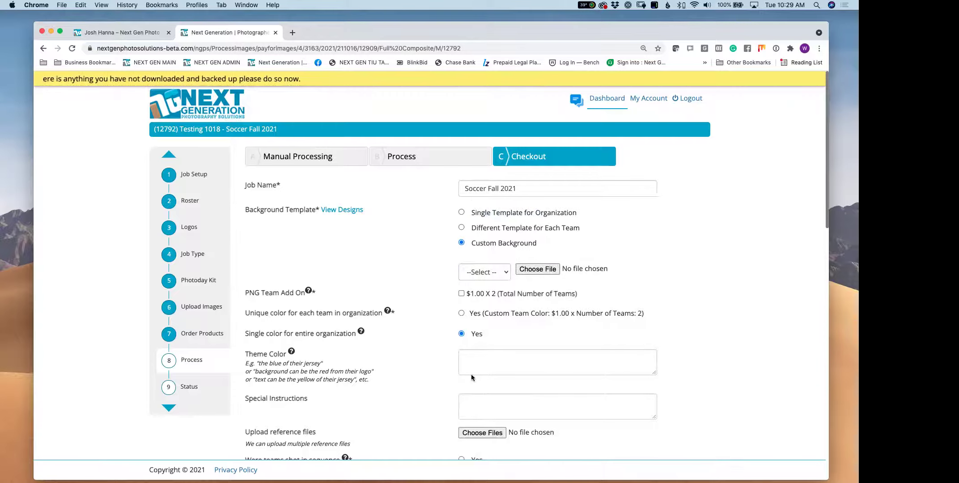
pyautogui.click(492, 273)
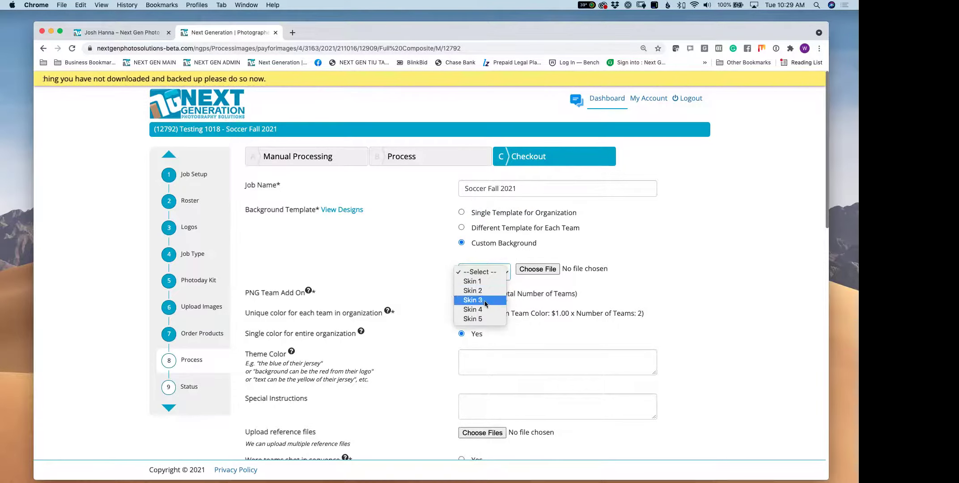
pyautogui.click(138, 66)
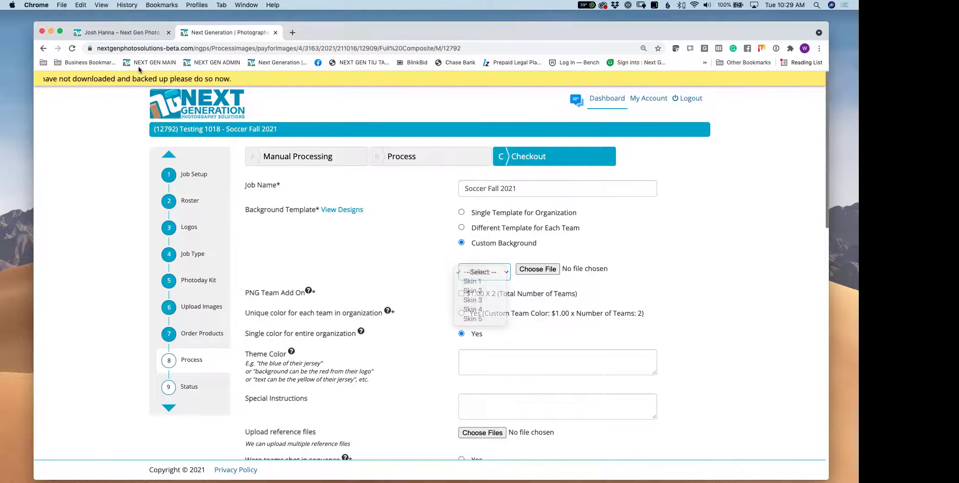
pyautogui.press('super+alt+Left')
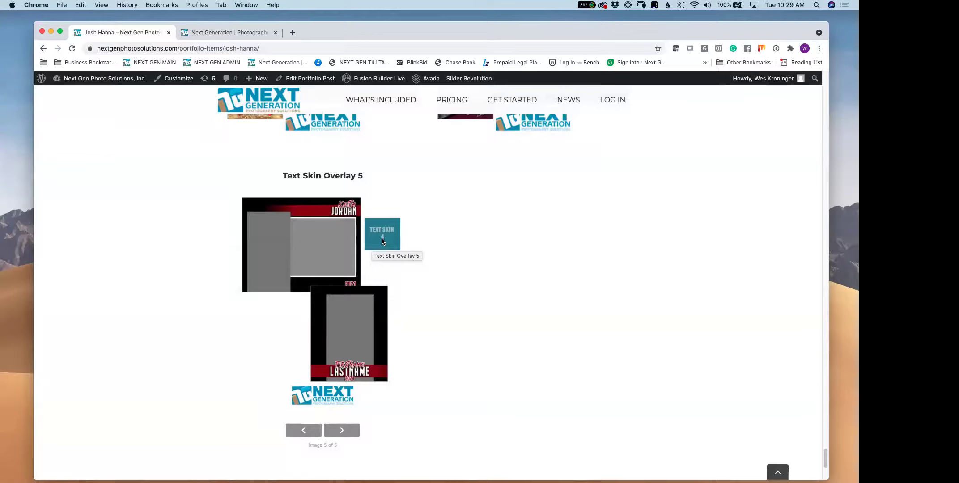
pyautogui.click(222, 32)
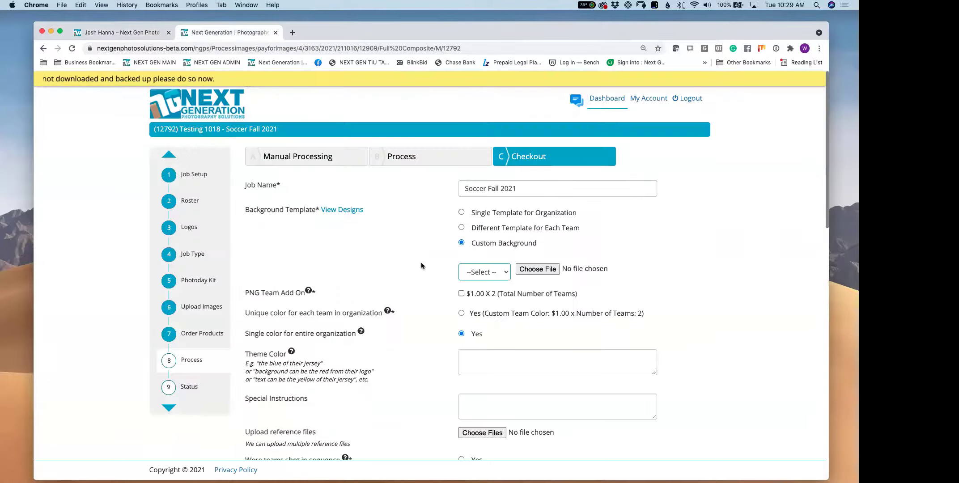
pyautogui.click(506, 271)
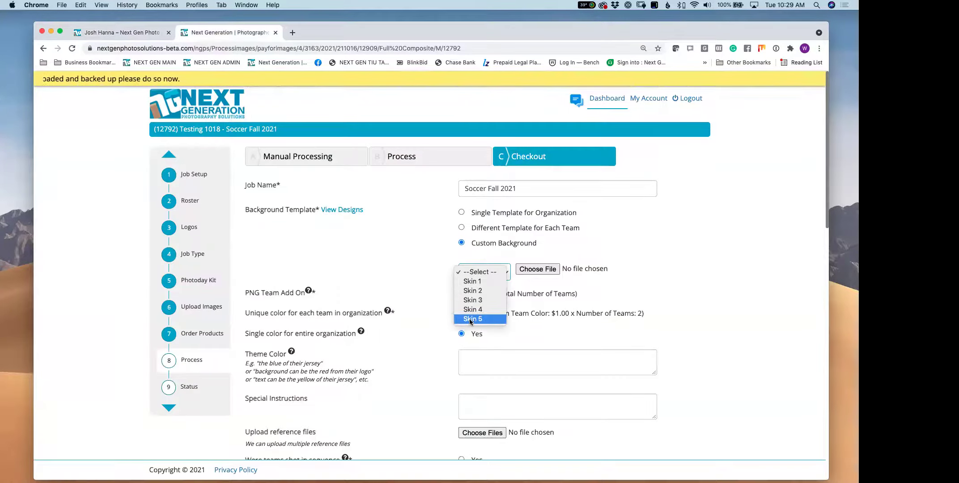
pyautogui.click(485, 320)
# Attach TennisBackground.jpg from the Skins folder as the custom background file
pyautogui.click(538, 269)
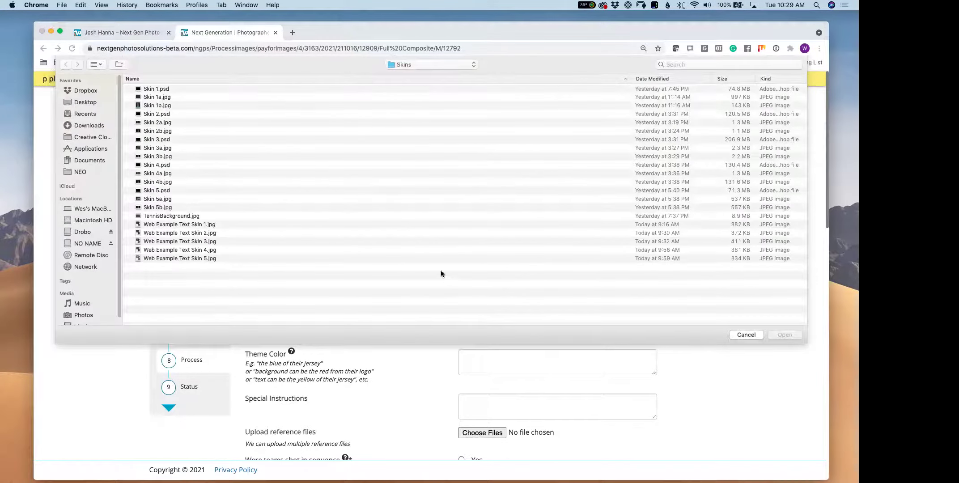
pyautogui.click(179, 215)
pyautogui.click(785, 335)
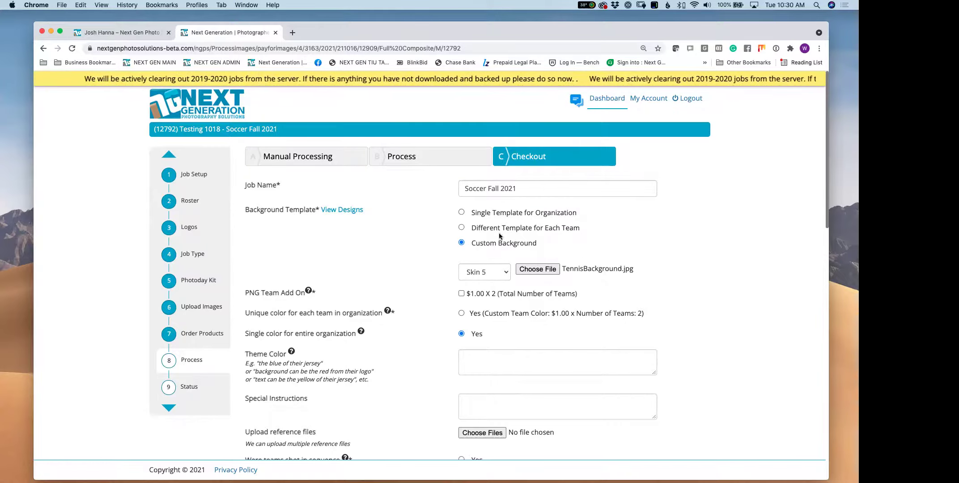
pyautogui.moveTo(474, 226); pyautogui.dragTo(579, 227)
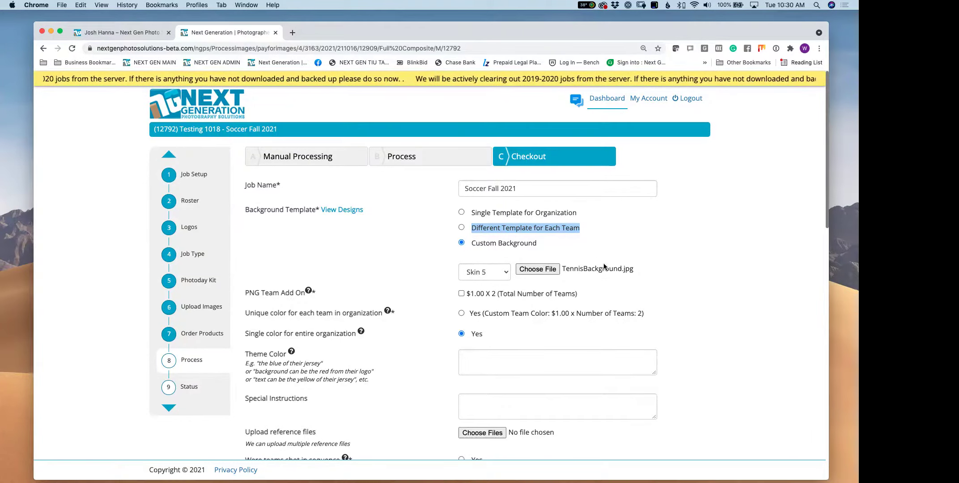
pyautogui.moveTo(481, 244); pyautogui.dragTo(533, 244)
pyautogui.click(490, 243)
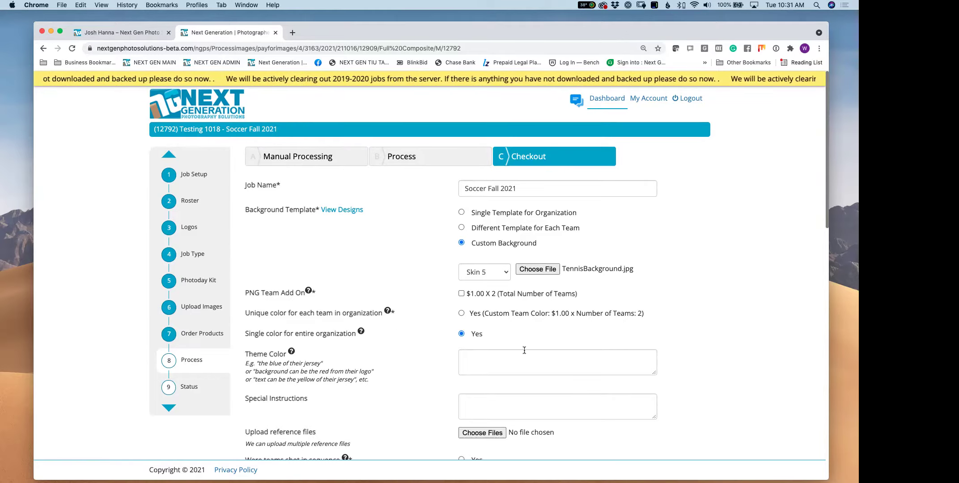
pyautogui.tripleClick(536, 244)
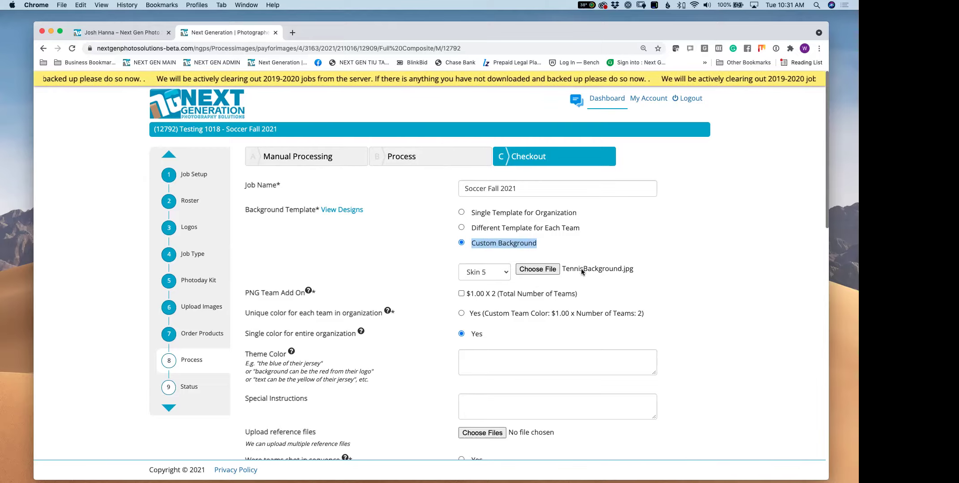